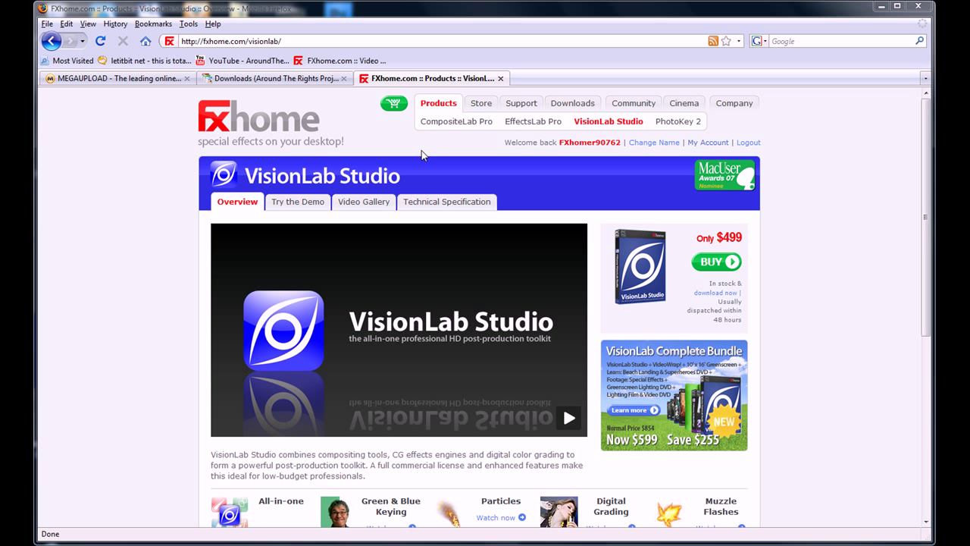
Switch to the Around The Rights Project Downloads tab and scroll through the page.
click(256, 80)
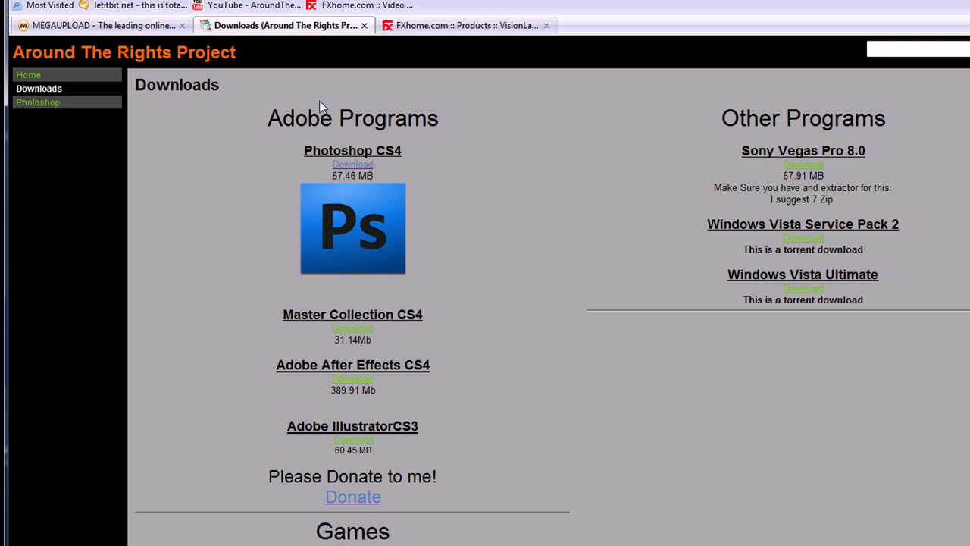
scroll(250, 269, down, 1)
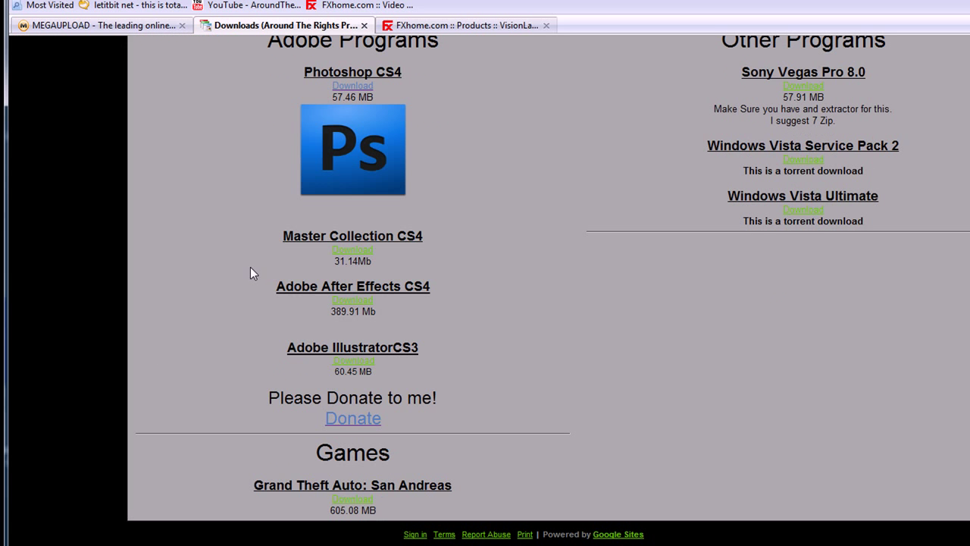
scroll(232, 350, up, 1)
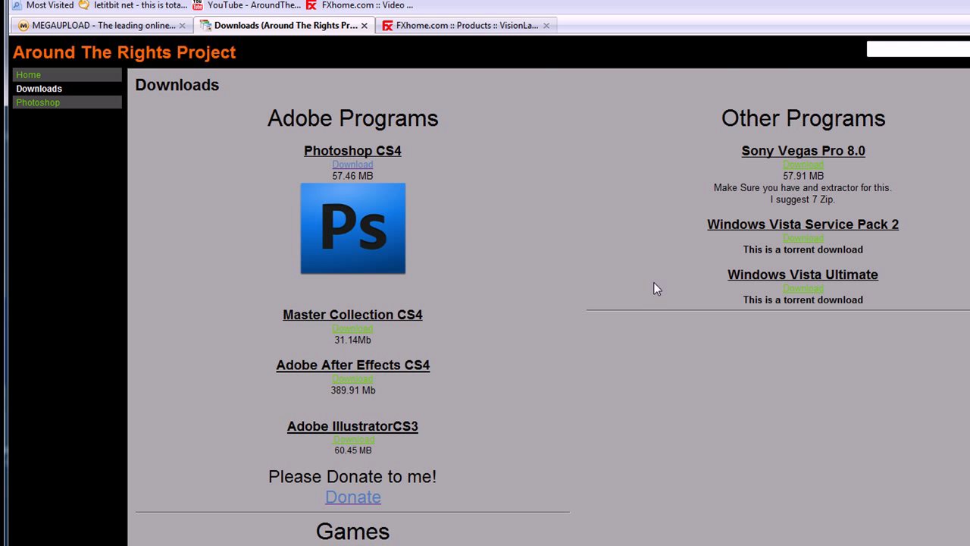
scroll(655, 288, down, 1)
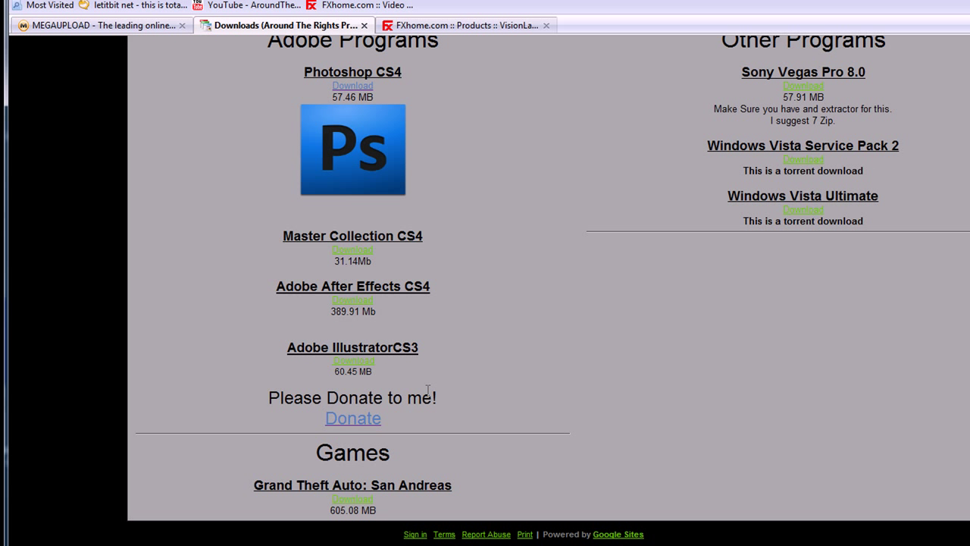
scroll(359, 347, up, 1)
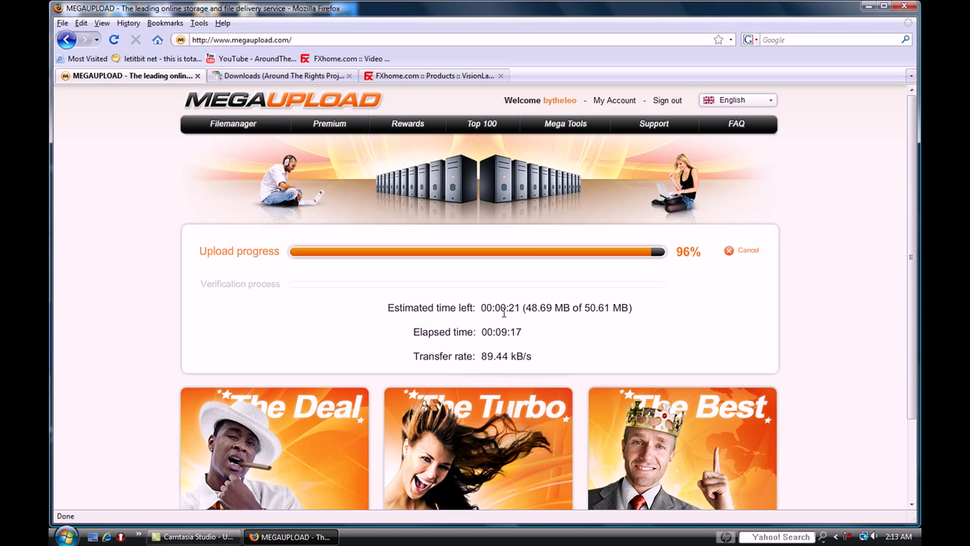
After checking the 96% Megaupload upload, return to the Around The Rights Project Downloads tab.
click(284, 75)
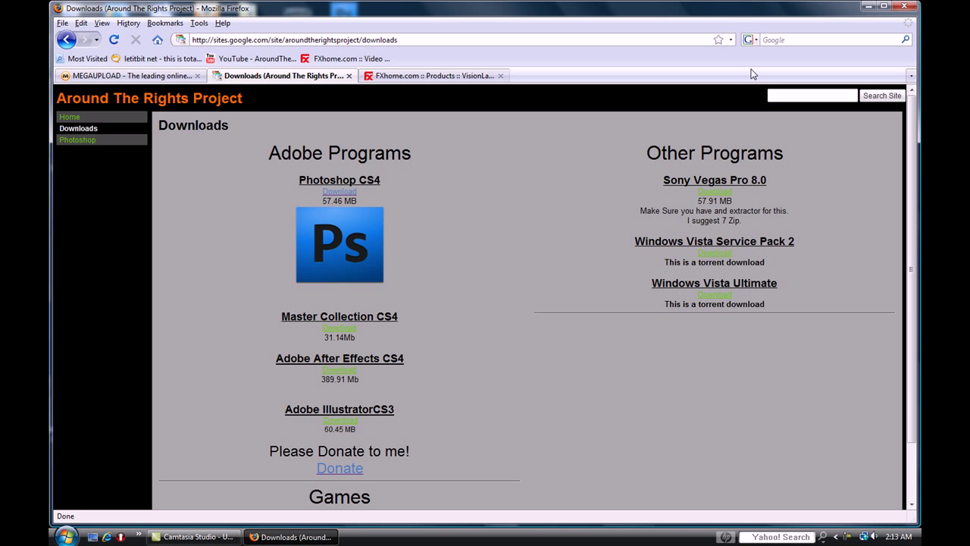
Minimize Firefox and open the Tyler folder on the desktop.
click(866, 7)
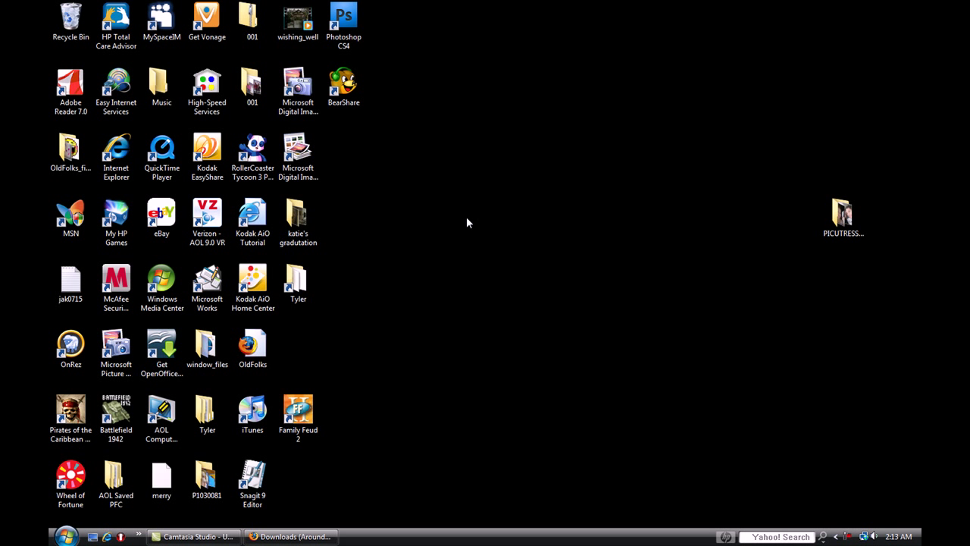
click(303, 290)
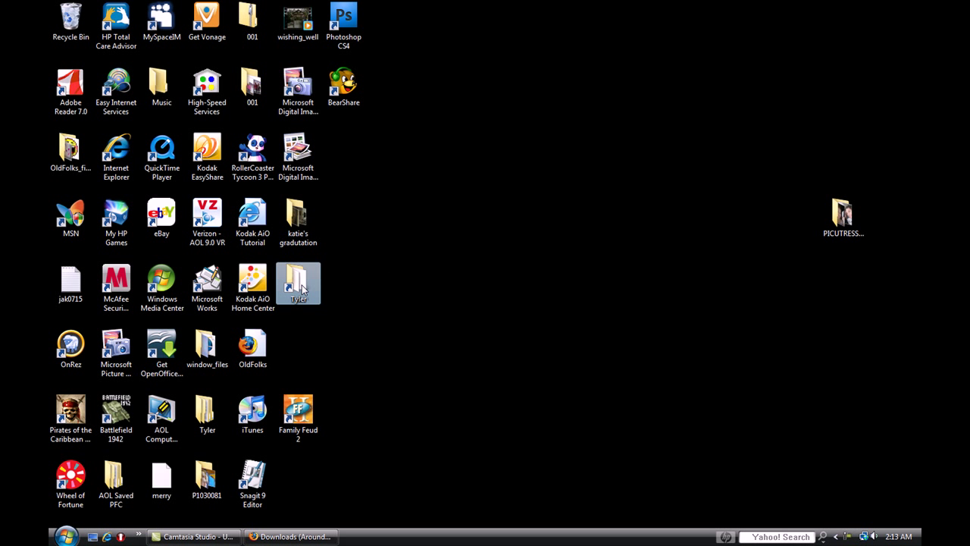
double_click(303, 289)
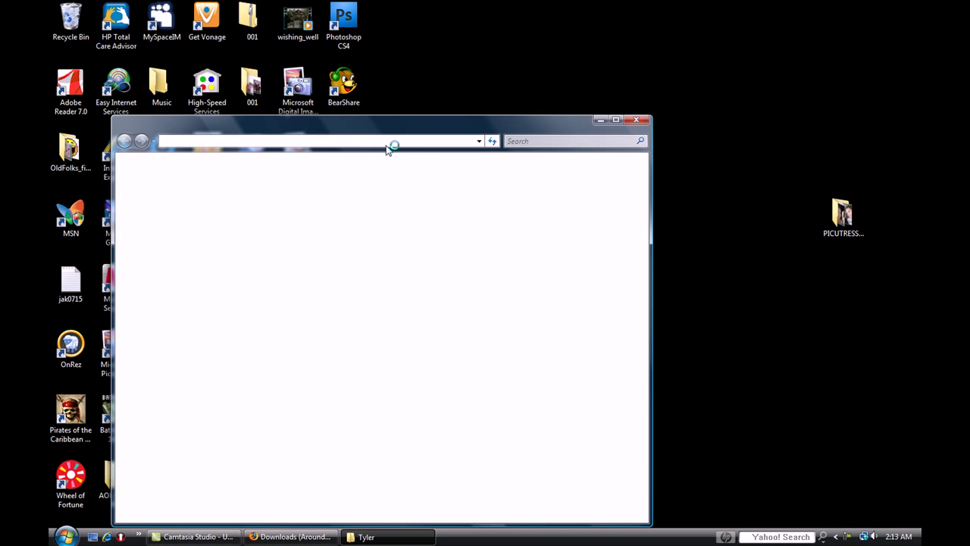
Bring up the 7-Zip extraction options for the FXhome VisionLab 7z archive.
click(400, 178)
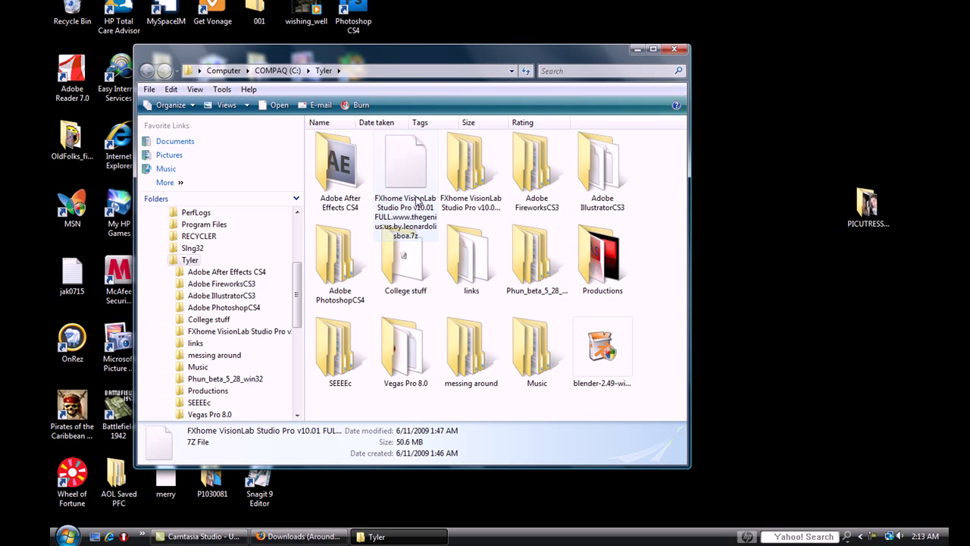
right_click(407, 179)
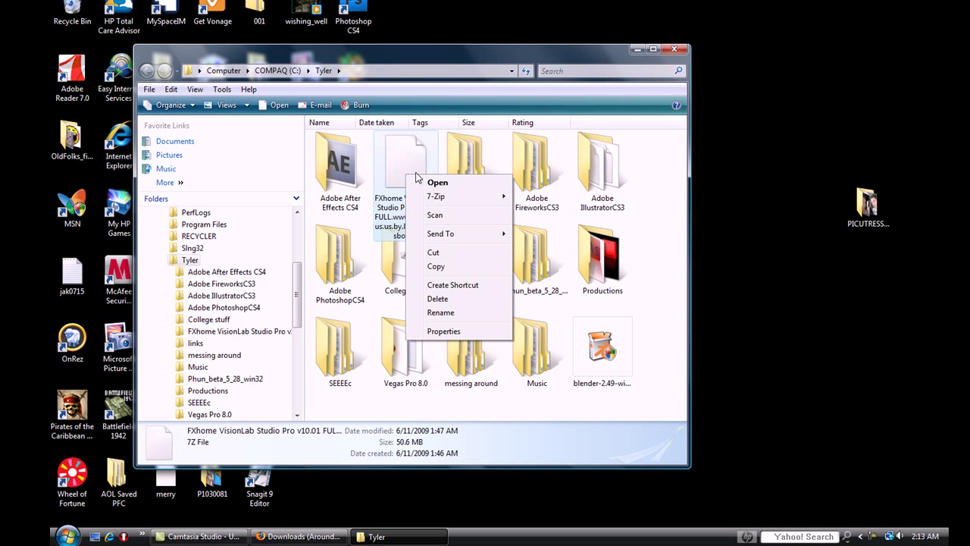
click(463, 197)
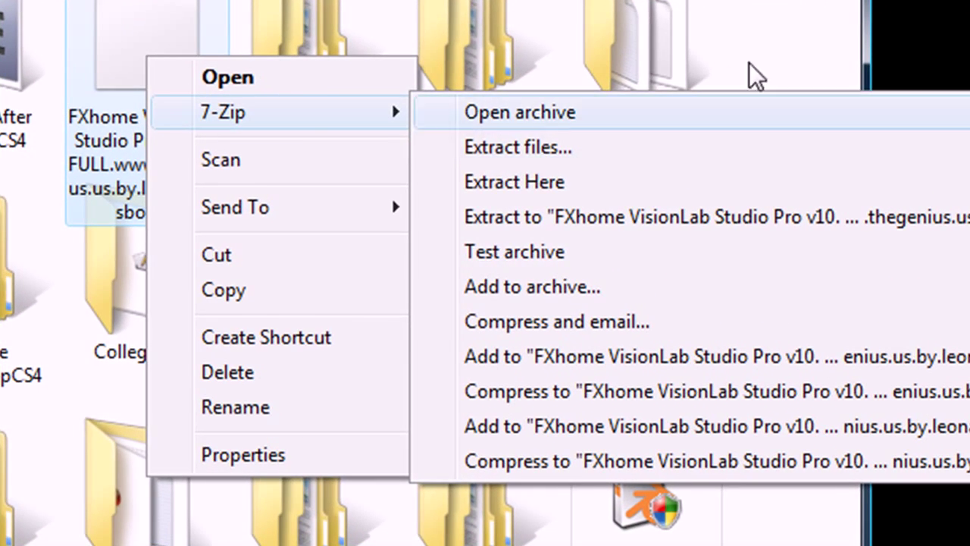
Open the extracted FXhome VisionLab folder, then the subfolder containing FXhome_VisionLab_Studio_1001010_Installer.
click(749, 62)
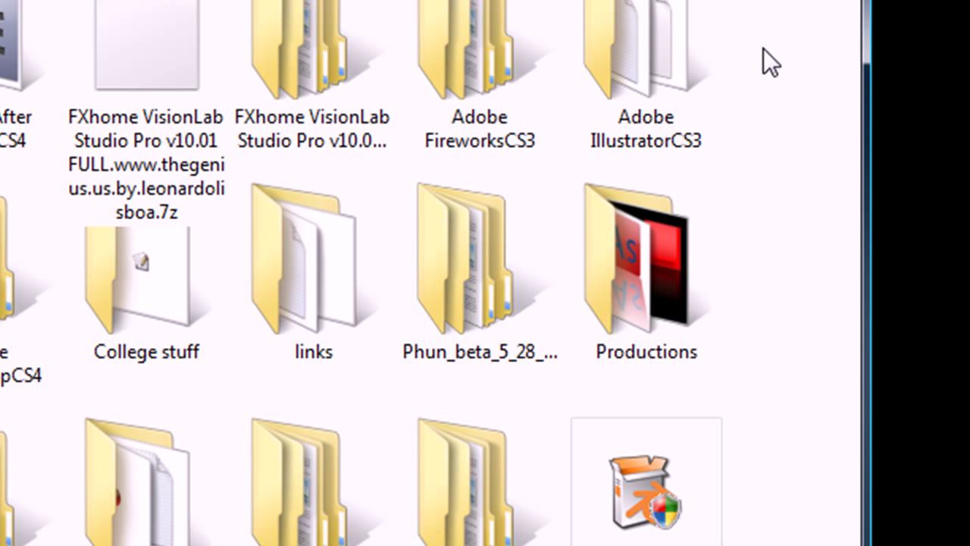
click(298, 57)
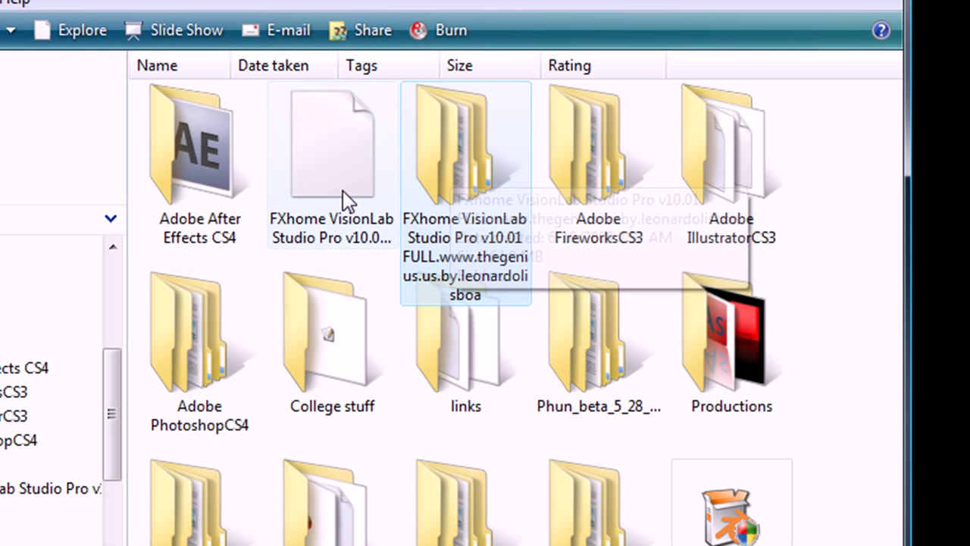
click(179, 91)
click(448, 168)
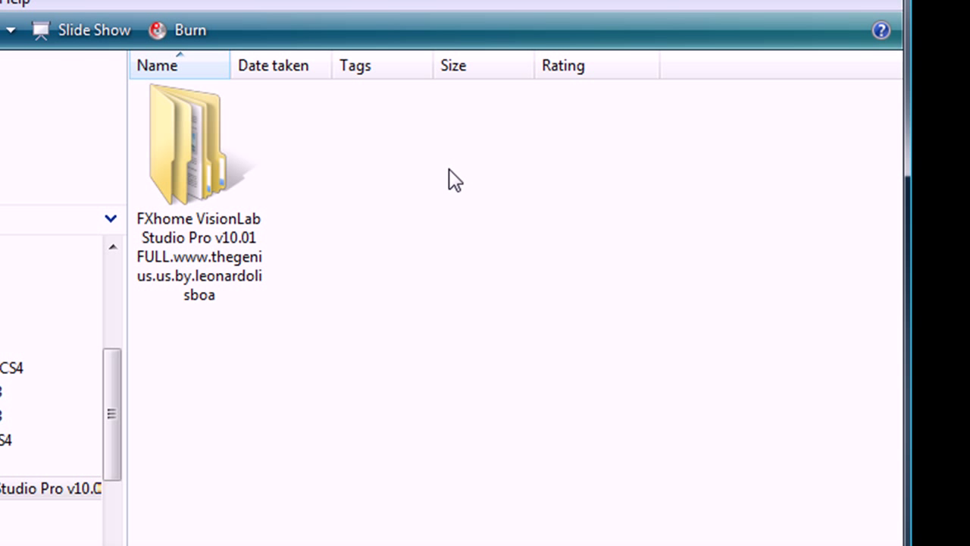
double_click(196, 152)
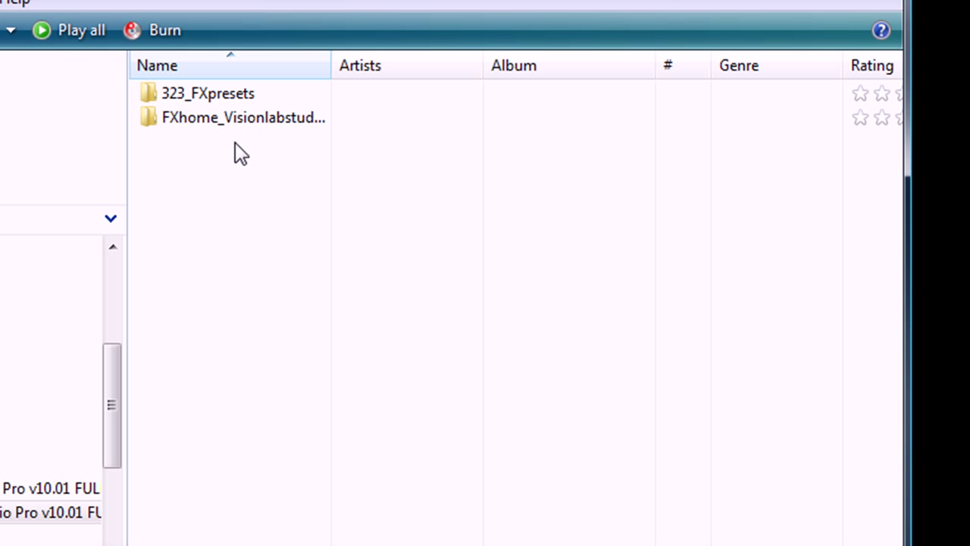
mouse_move(365, 289)
mouse_down()
mouse_move(127, 46)
mouse_move(366, 299)
mouse_up()
double_click(209, 124)
mouse_move(209, 100)
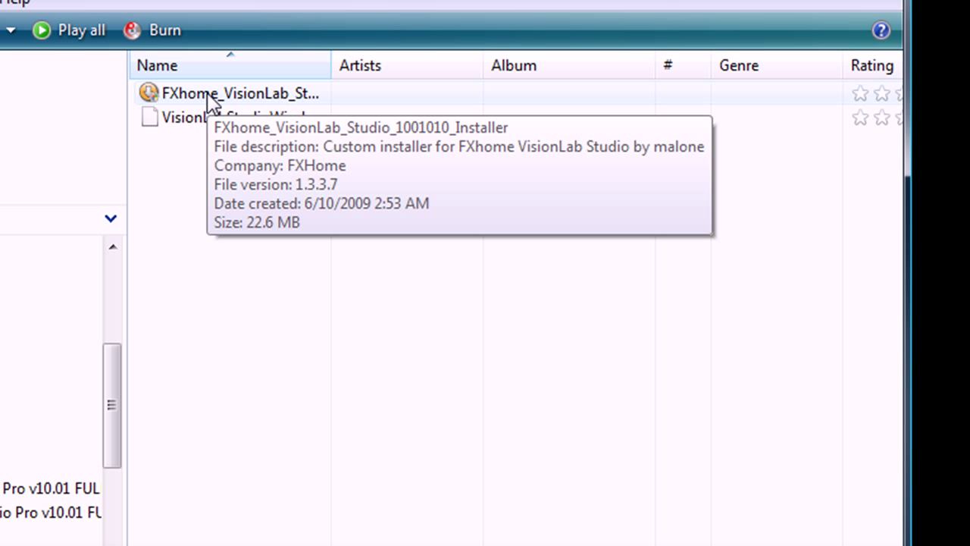
Launch the VisionLab Studio installer, then widen the Name column to reveal VisionLabStudioWindows.programKey.
double_click(224, 102)
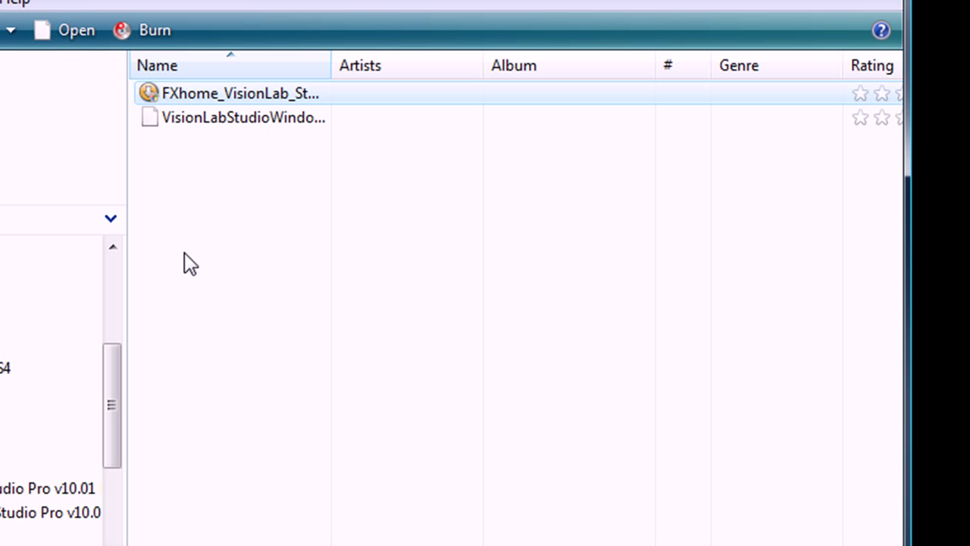
click(293, 117)
drag(335, 66, 373, 65)
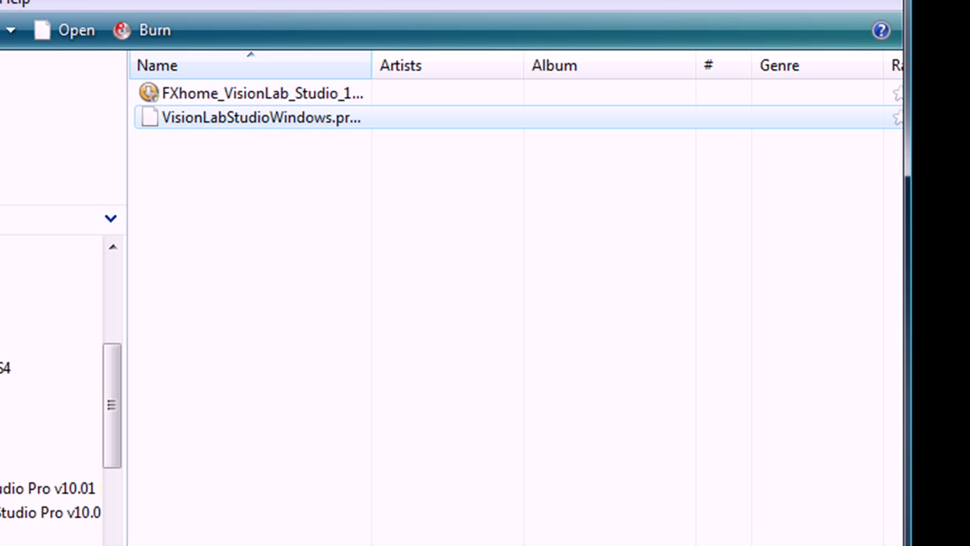
Open the programKey file, browse the presets and program folders, then close the VisionLab Studio folder window.
double_click(245, 118)
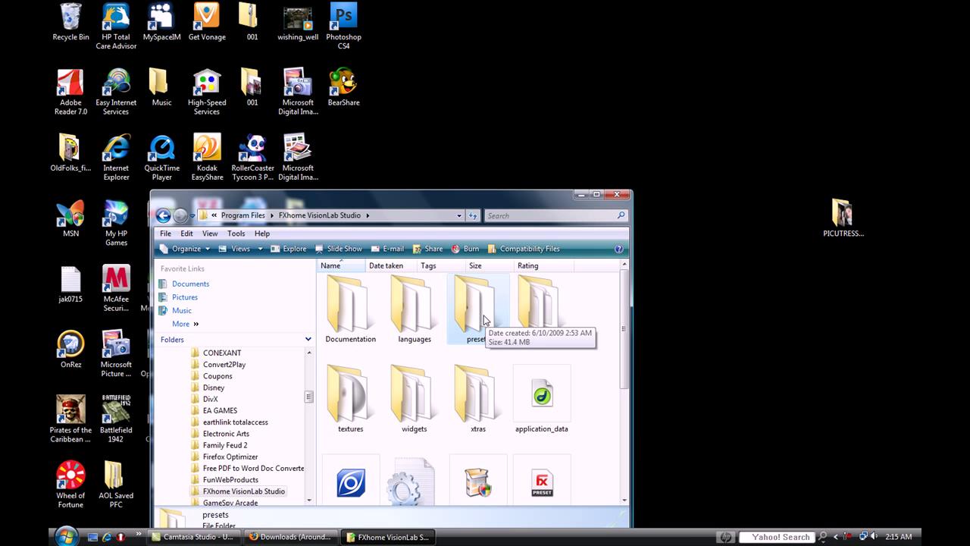
double_click(478, 307)
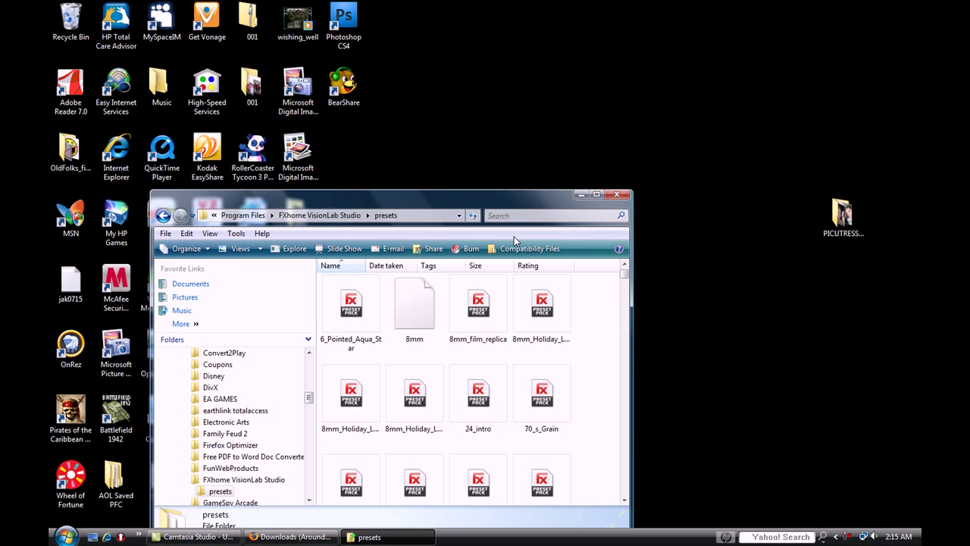
click(163, 215)
drag(395, 195, 383, 115)
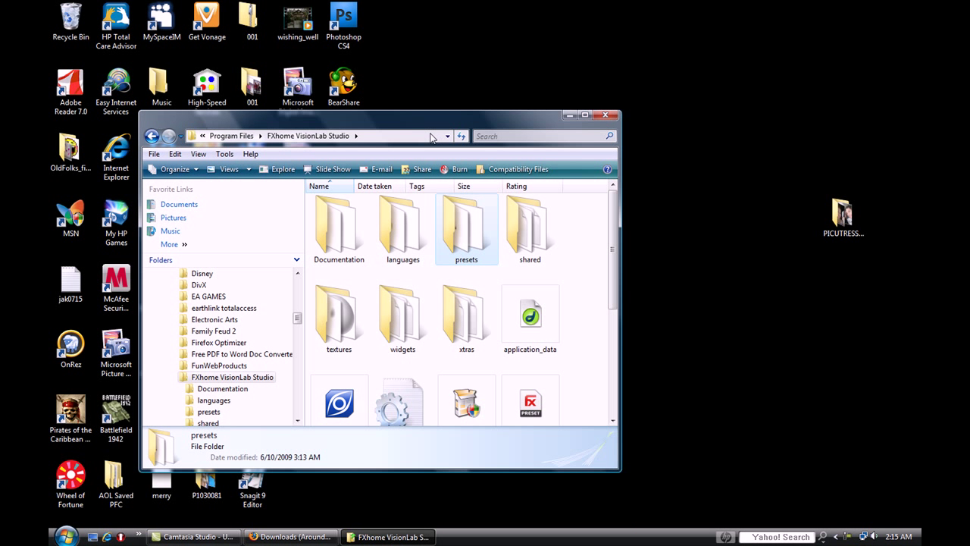
scroll(438, 369, down, 5)
scroll(439, 368, up, 3)
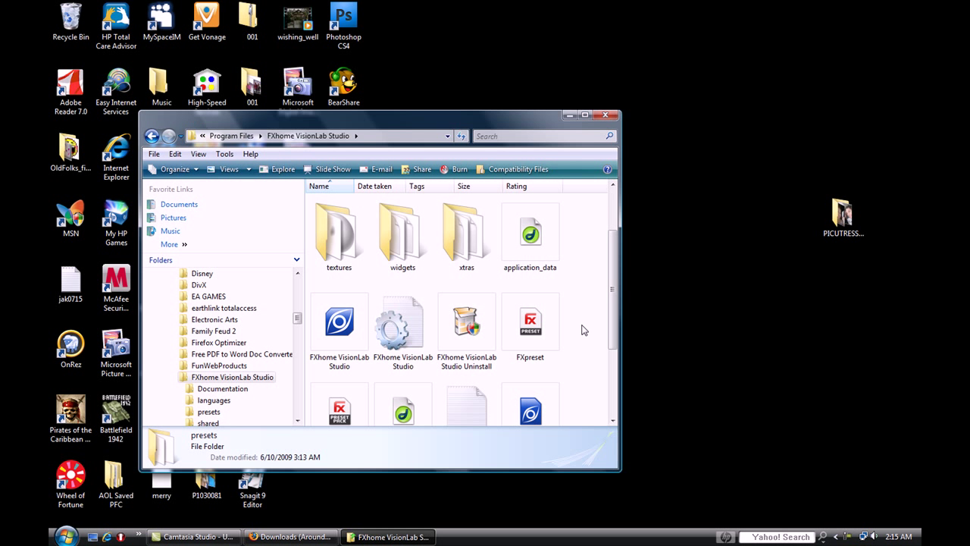
scroll(349, 313, down, 2)
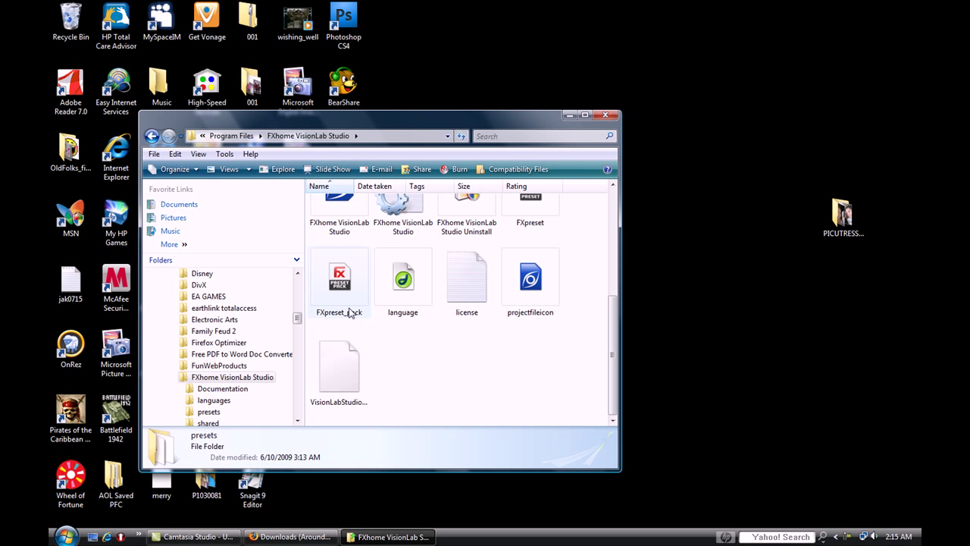
scroll(355, 312, up, 4)
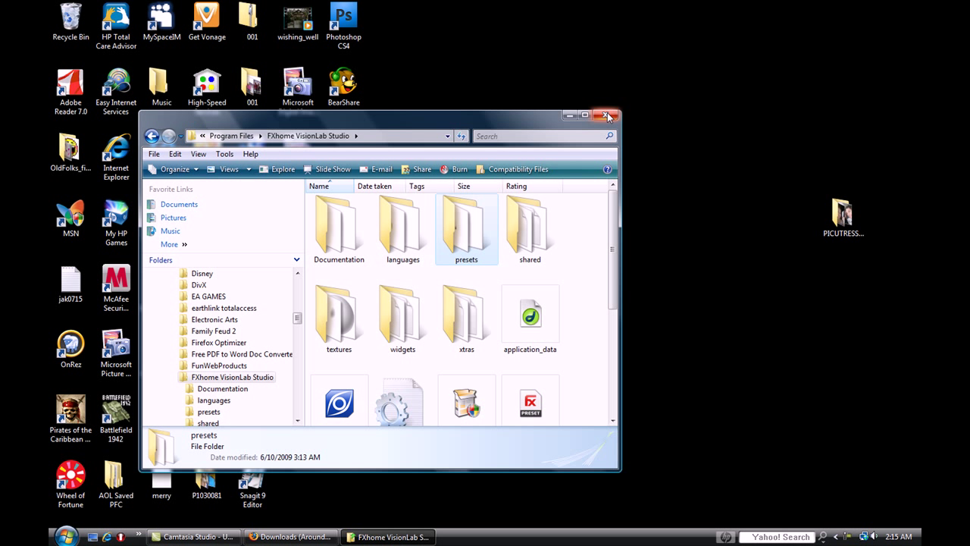
click(606, 117)
Restore Firefox, close the finished MEGAUPLOAD tab with Ctrl+W, and minimize the browser.
drag(407, 275, 578, 424)
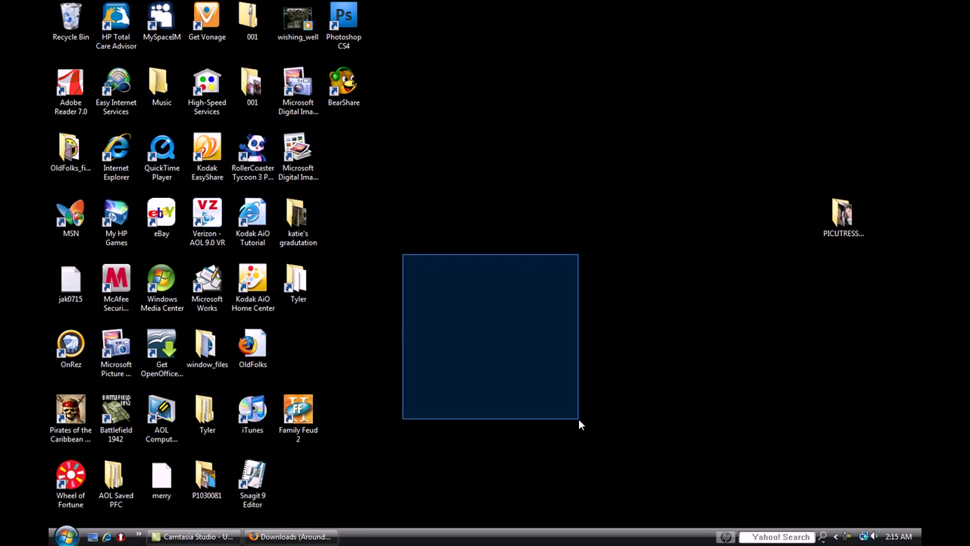
click(312, 536)
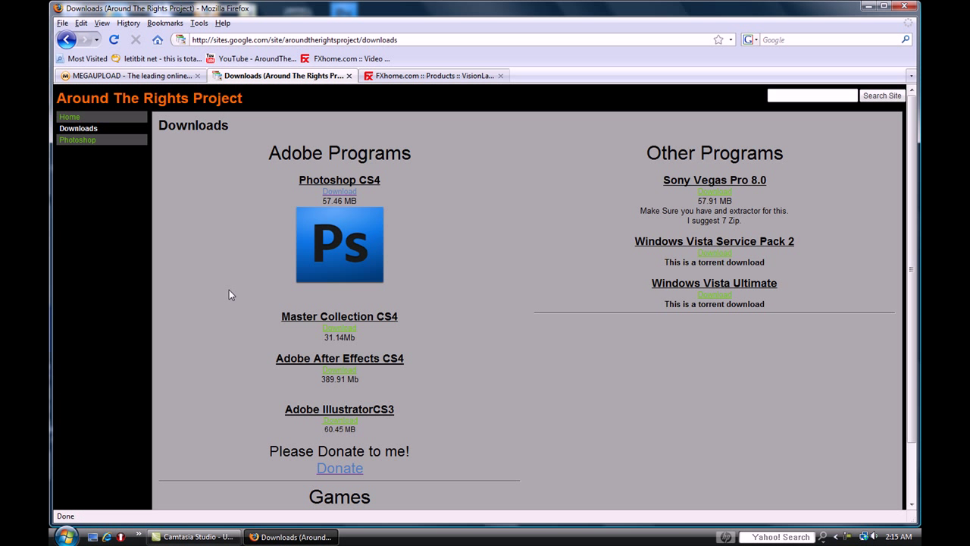
click(121, 76)
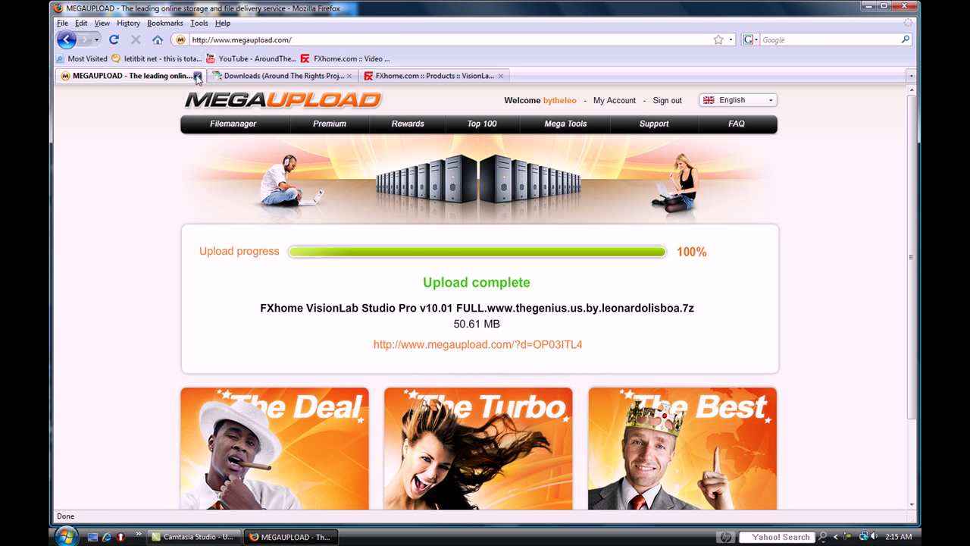
key(ctrl+w)
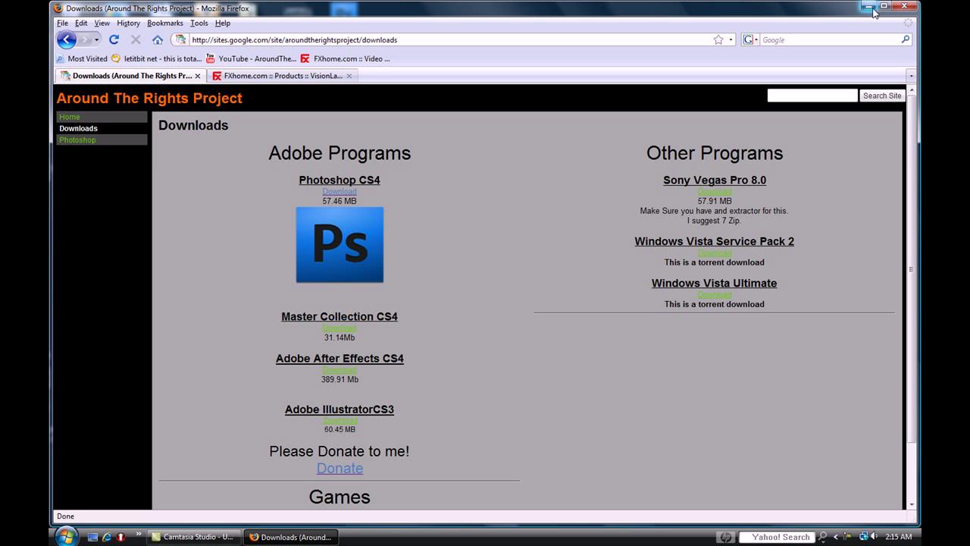
click(869, 6)
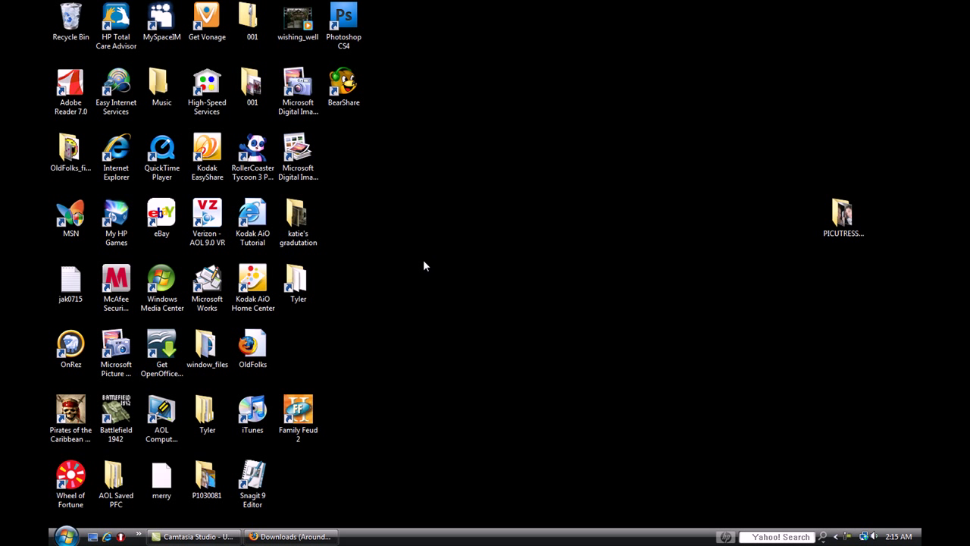
Go into Tyler\links and run the FXhome VisionLab Studio shortcut.
double_click(296, 282)
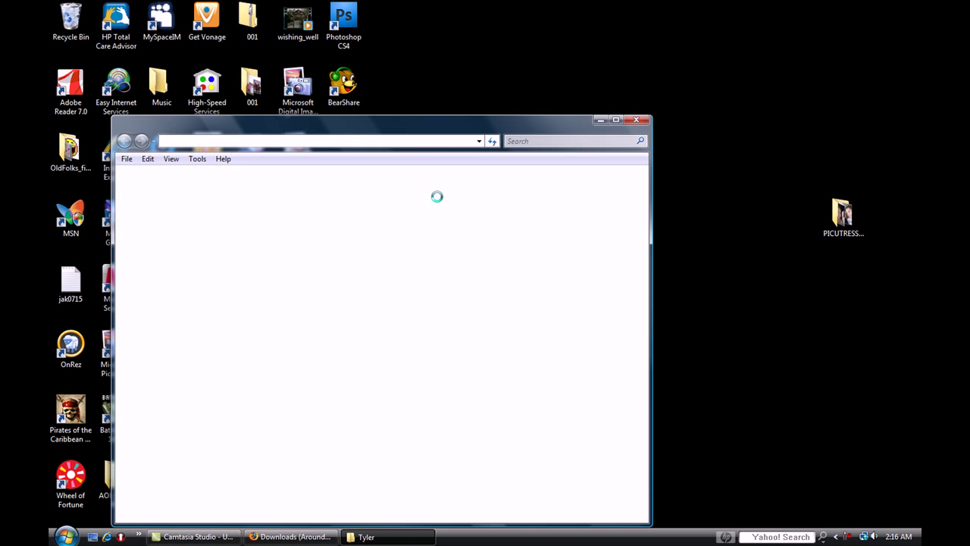
double_click(430, 302)
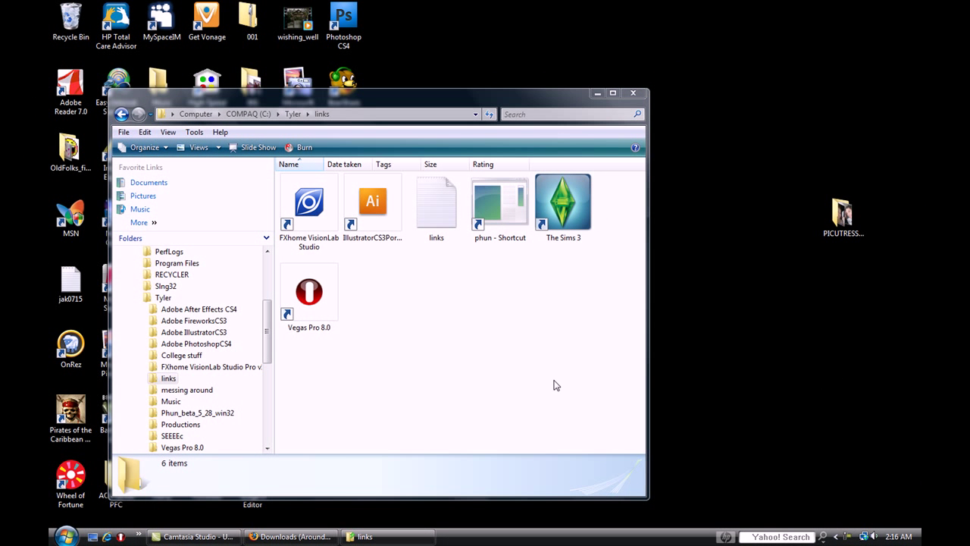
click(319, 201)
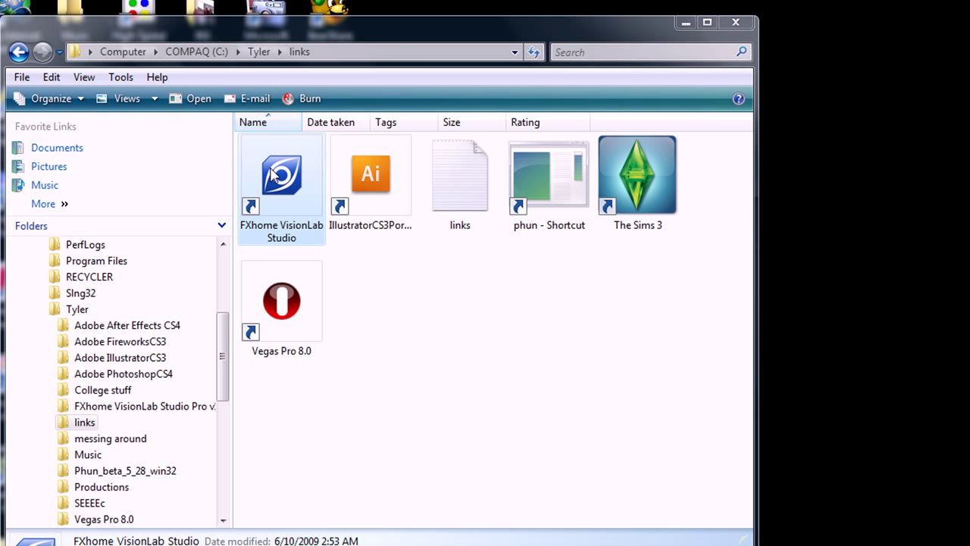
double_click(300, 226)
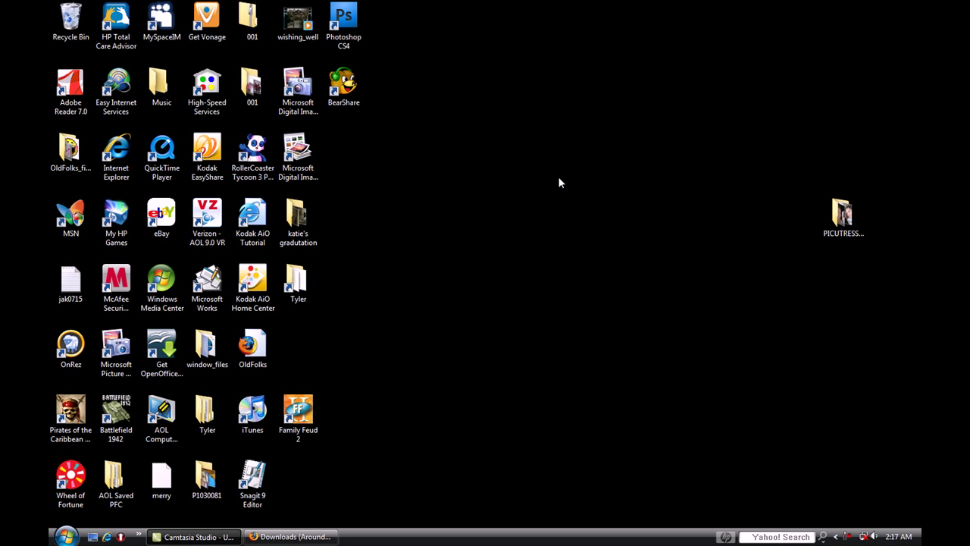
Wait for VisionLab Studio to load until the Welcome to VisionLab Studio dialog appears.
mouse_move(317, 536)
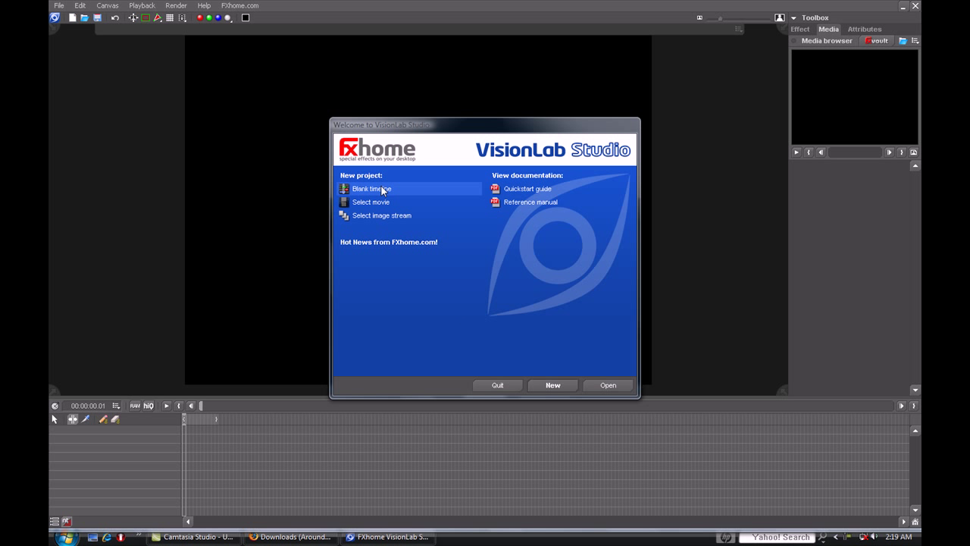
Create a new project keeping the default PAL D1/DV 720×576, 25 fps settings.
click(545, 386)
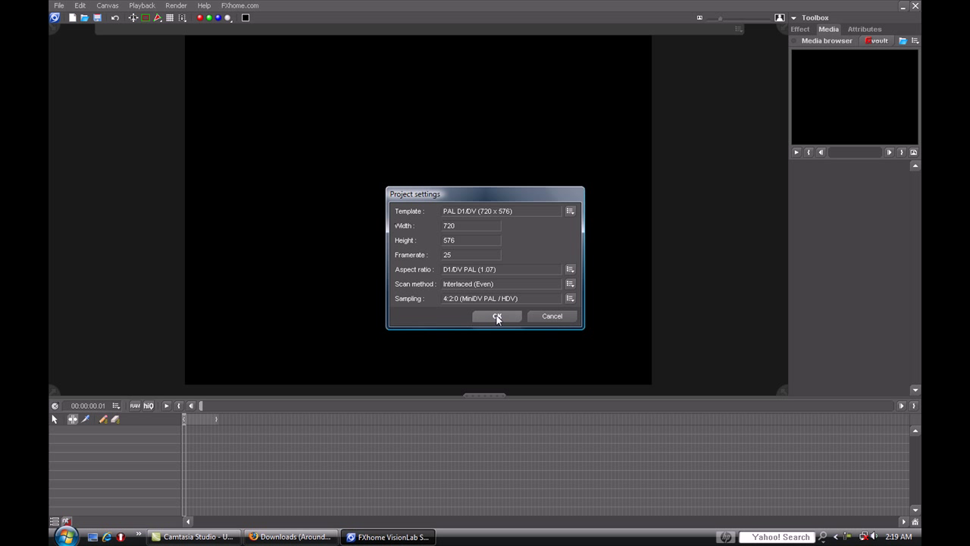
click(496, 314)
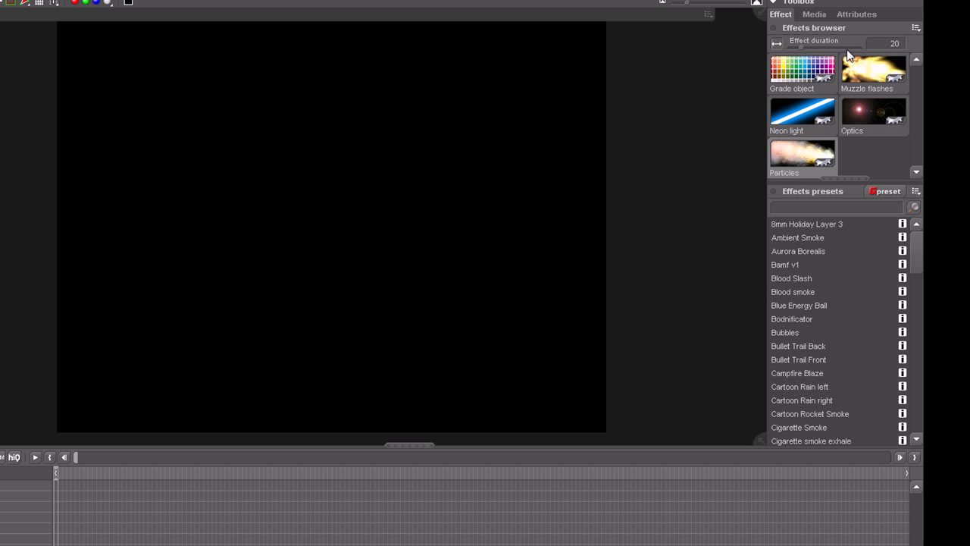
Show the Muzzle flashes presets and place the 50 Caliber Rifle preset on the viewer canvas.
click(902, 88)
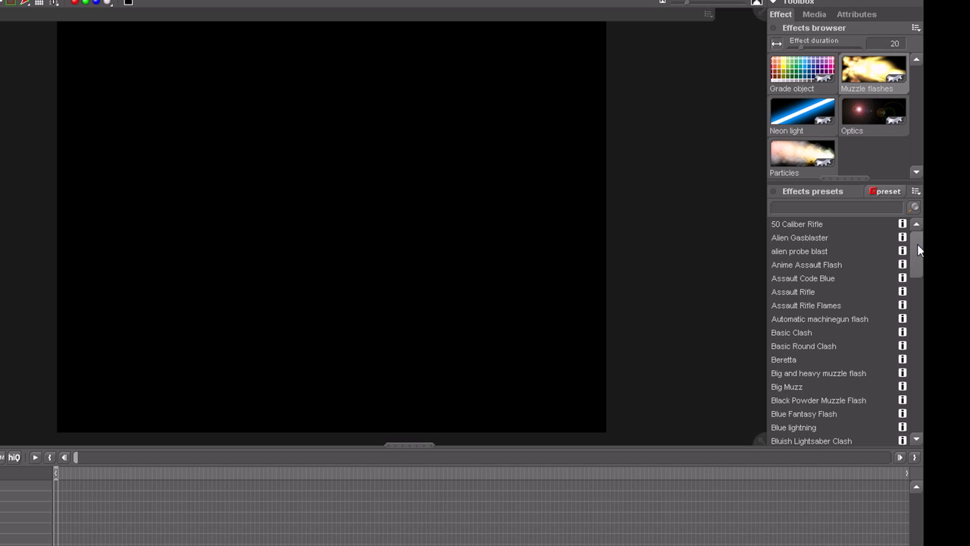
drag(919, 256, 906, 416)
scroll(913, 273, up, 10)
drag(796, 223, 400, 271)
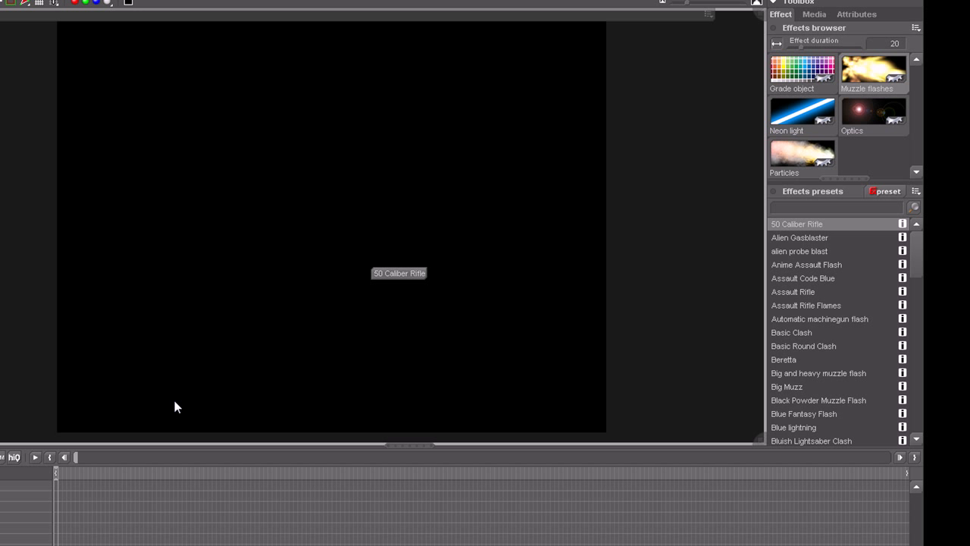
drag(175, 401, 176, 402)
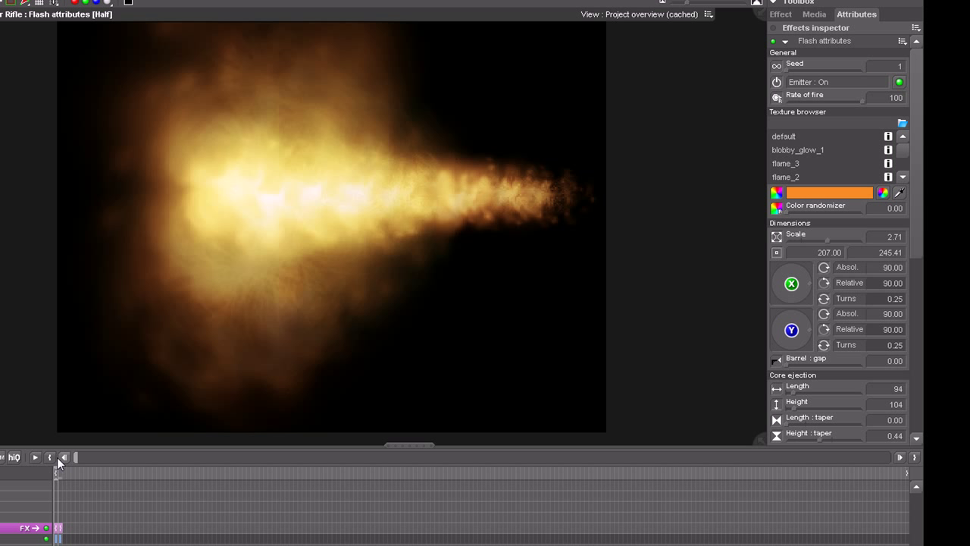
click(72, 481)
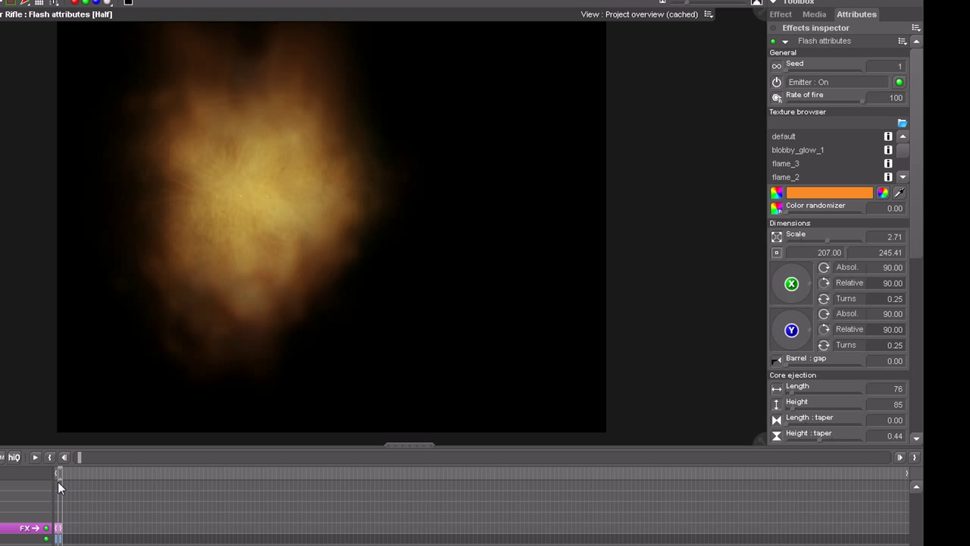
click(57, 481)
click(60, 482)
key(Home)
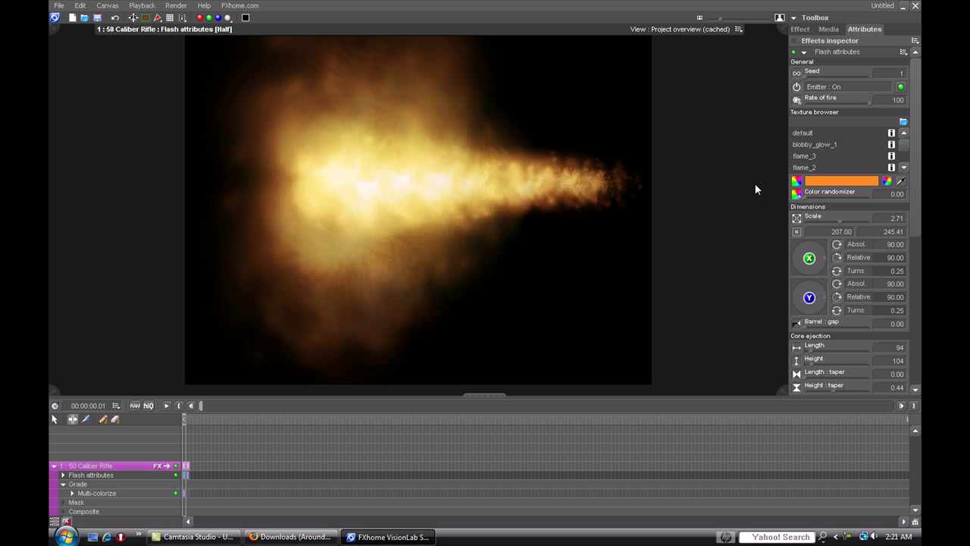
Set the flash's X rotation to 107.91 with 0.30 turns and collapse the layer's sub-rows.
drag(815, 265, 817, 258)
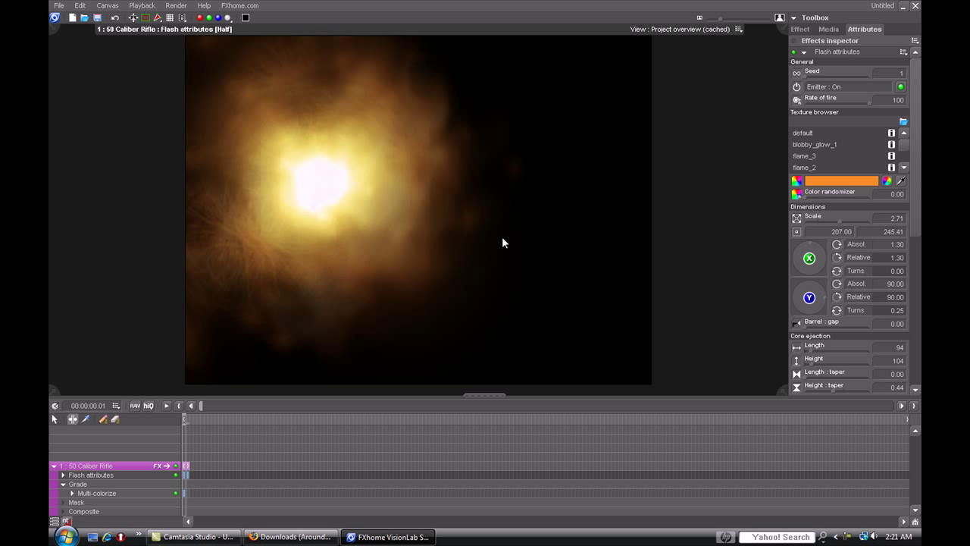
drag(813, 255, 825, 266)
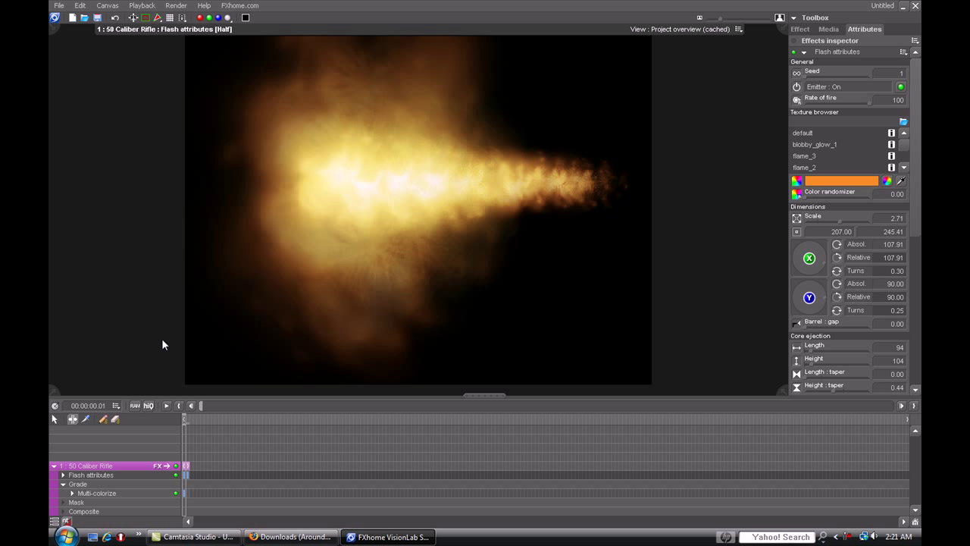
click(54, 467)
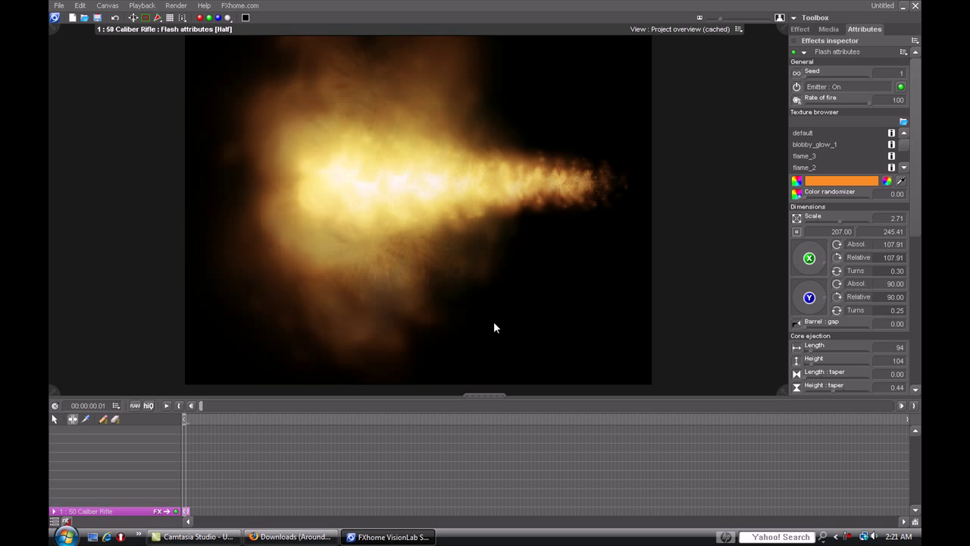
Minimize VisionLab Studio and bring the Firefox Downloads page to the front.
click(903, 6)
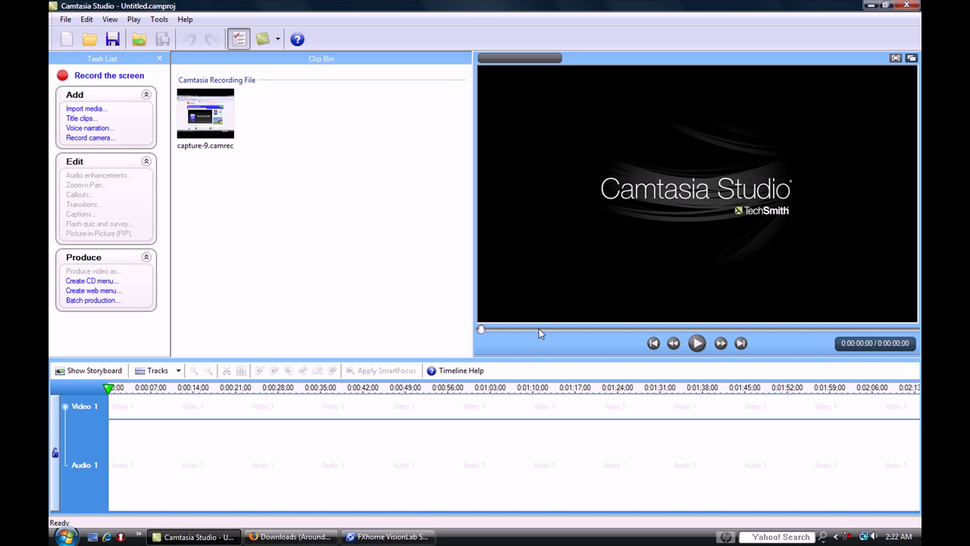
click(288, 536)
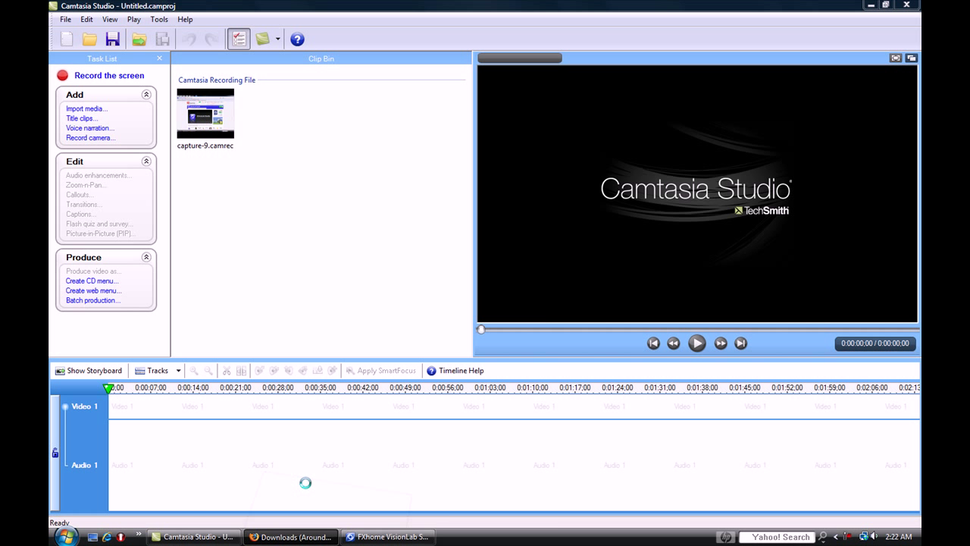